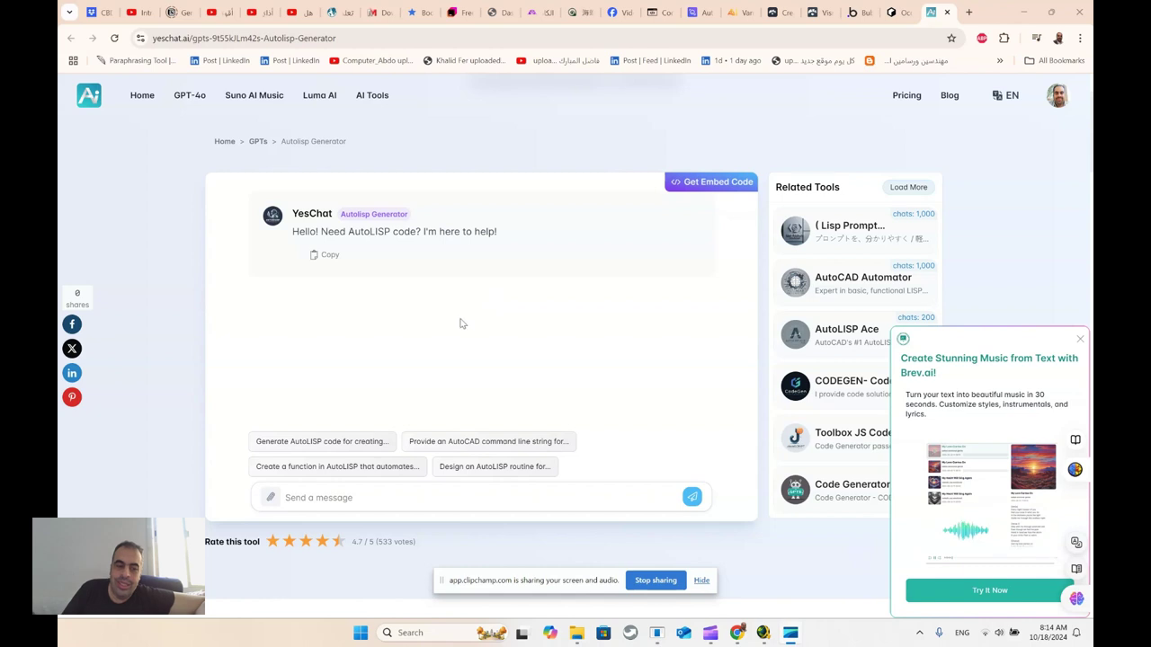
# - Discard a typed draft and send the suggested 'Generate AutoLISP code for creating...' request
pyautogui.click(384, 503)
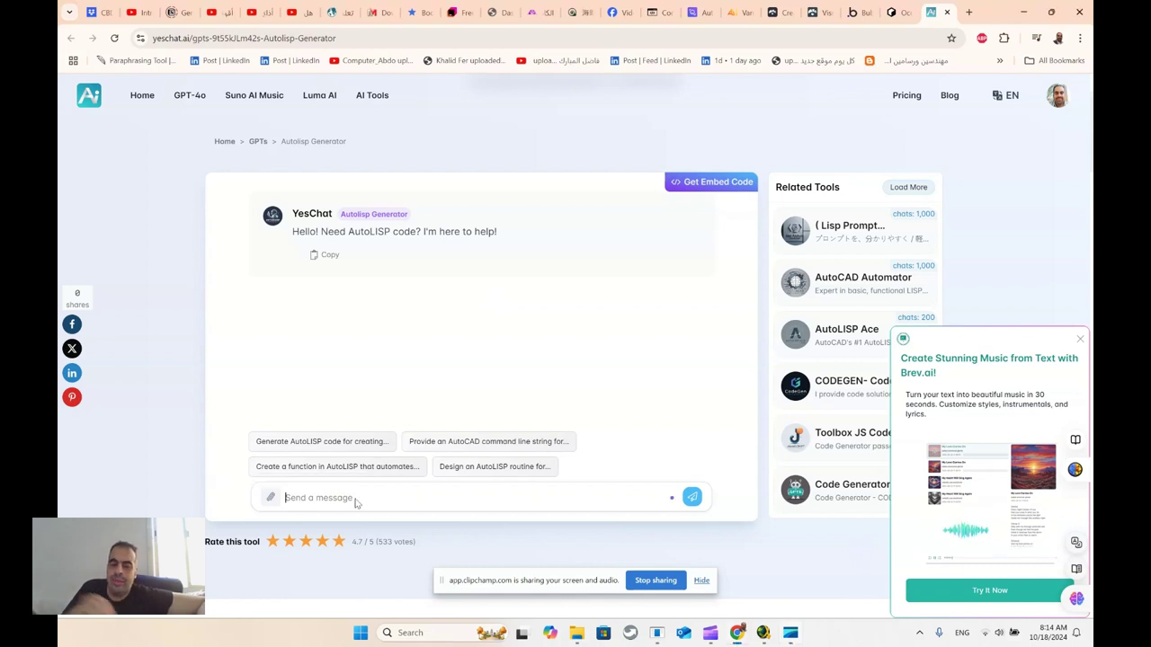
pyautogui.write('sum ')
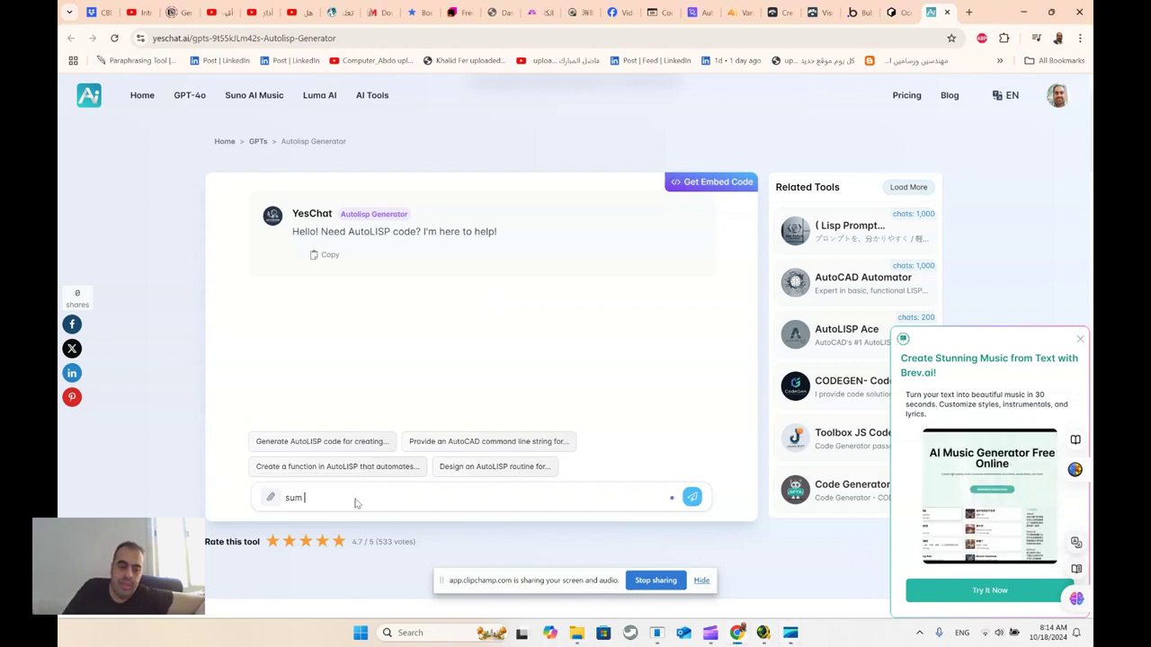
pyautogui.write('the line')
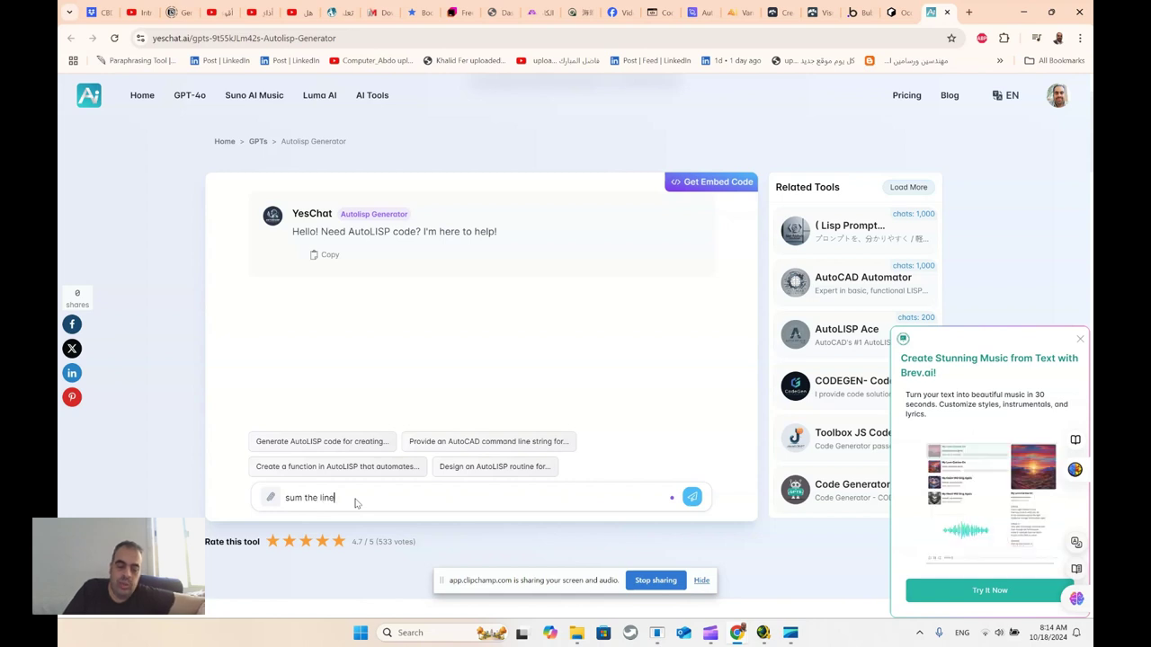
pyautogui.hotkey('ctrl', 'a')
pyautogui.press('BackSpace')
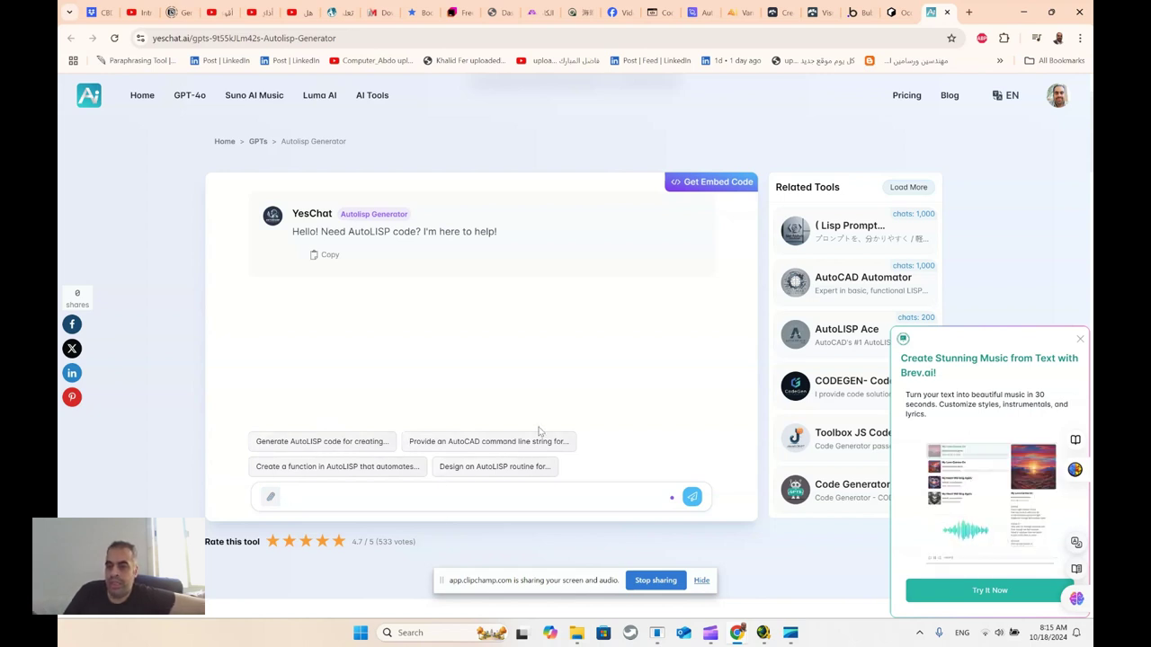
pyautogui.click(326, 444)
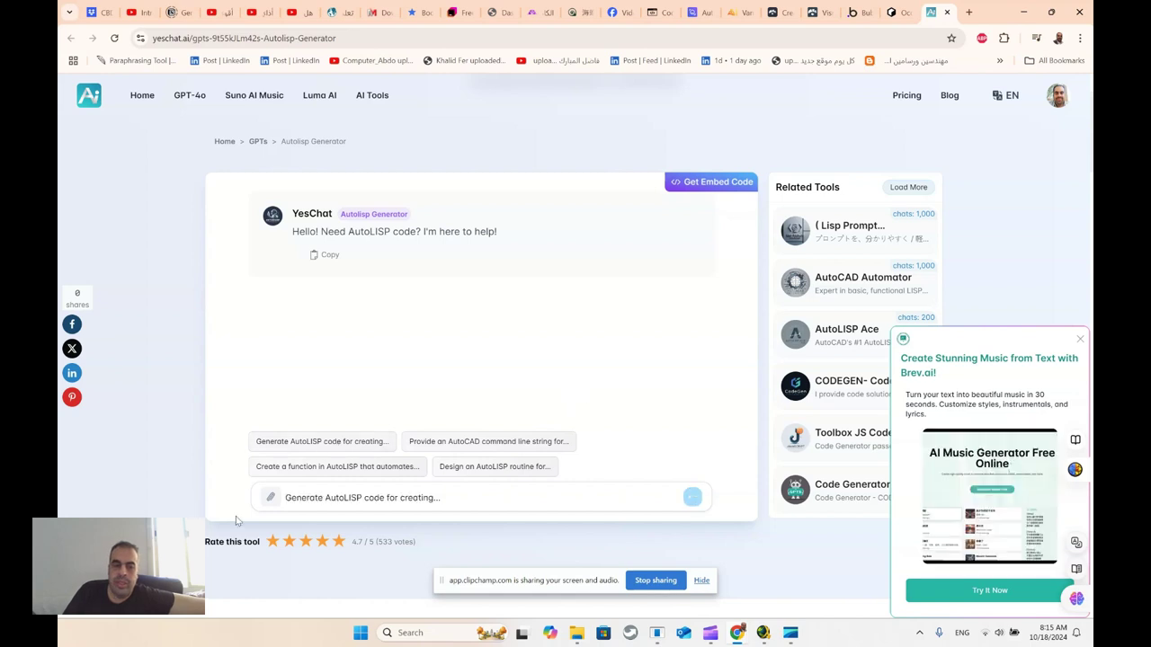
pyautogui.click(374, 503)
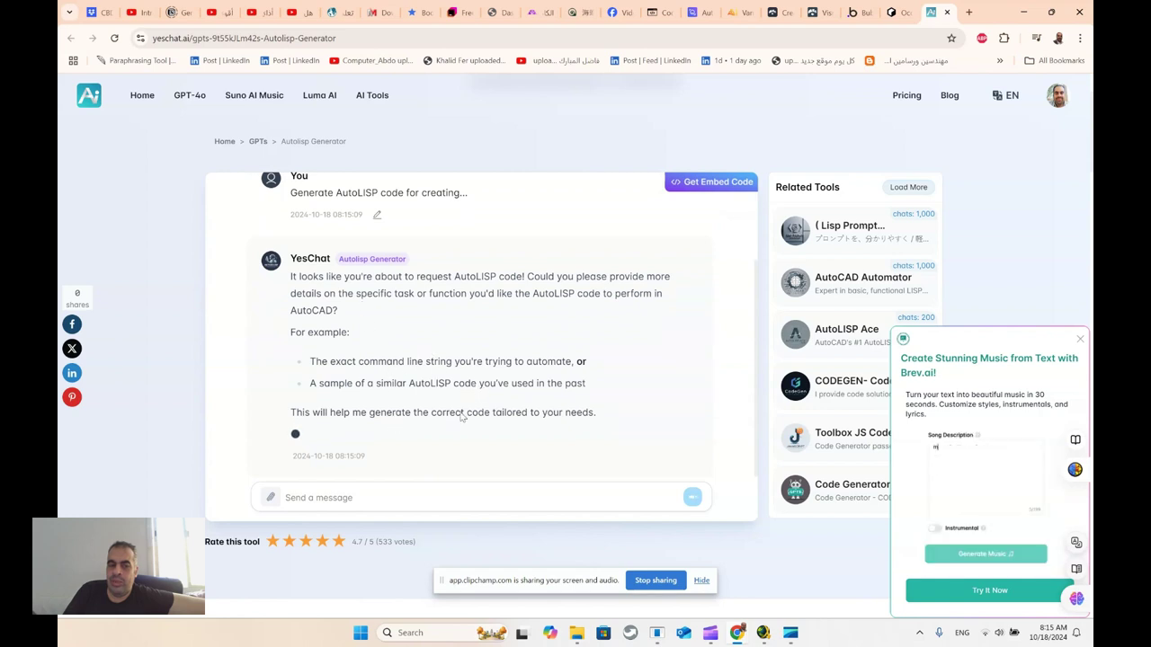
# - Reuse the sent request as a new draft that asks for a '3d box'
pyautogui.scroll(2, 369, 277)
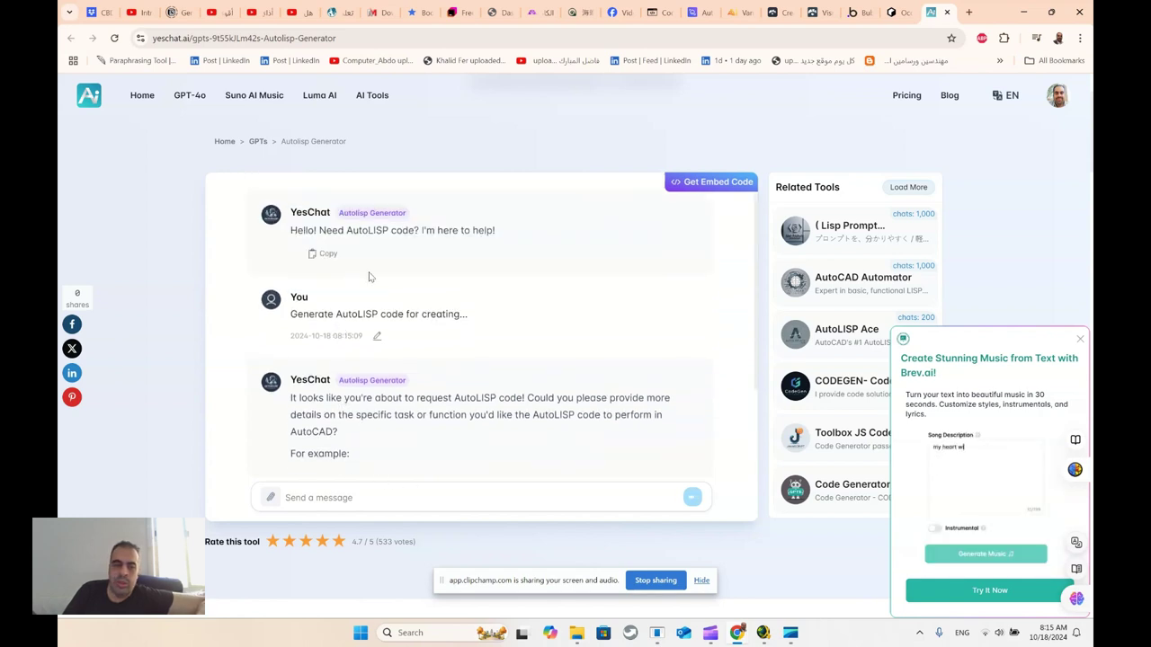
pyautogui.tripleClick(431, 317)
pyautogui.click(364, 350)
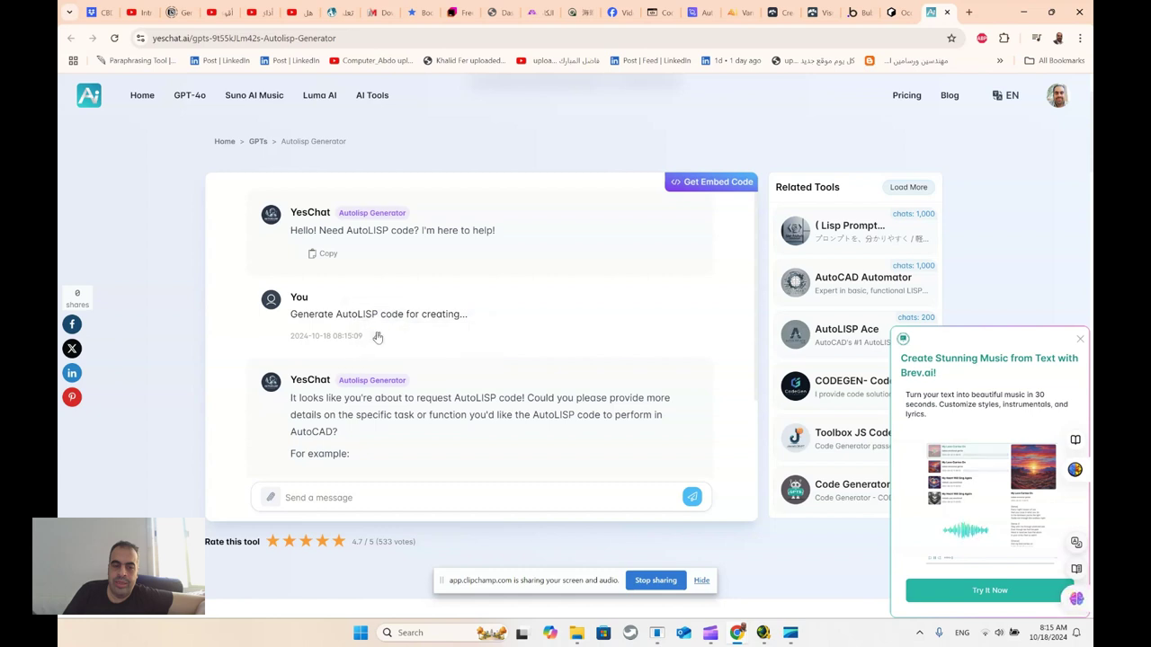
pyautogui.click(377, 336)
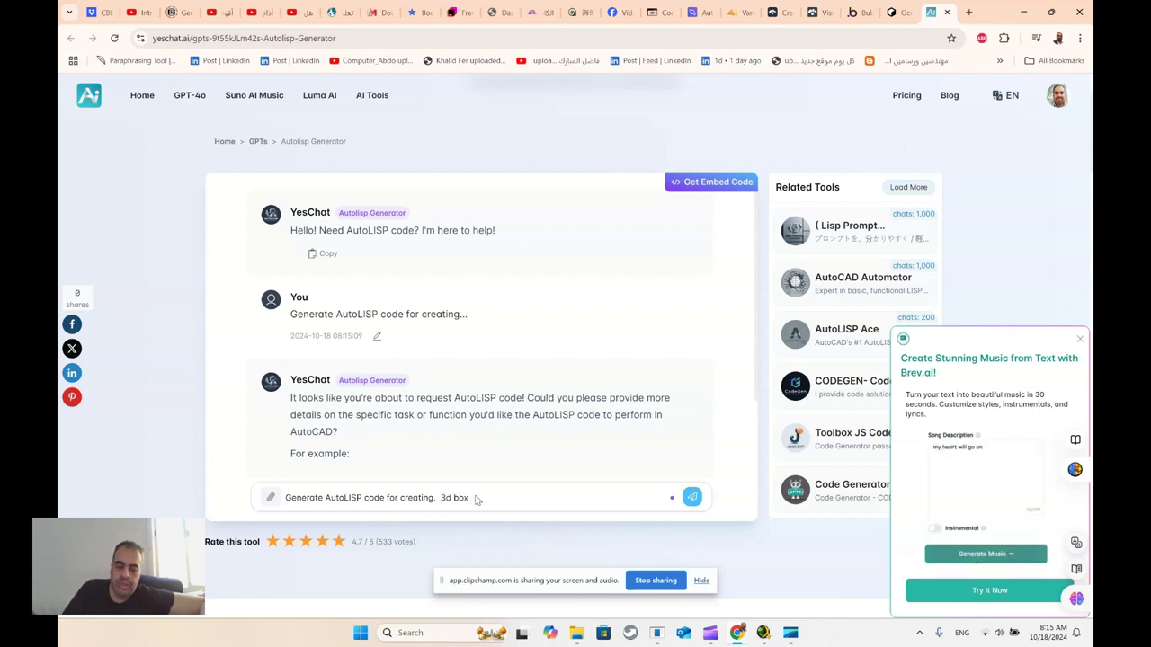
# - Send the 3d box request and review the Create3DBox routine prompting for insertion point, length, width, height
pyautogui.press('Return')
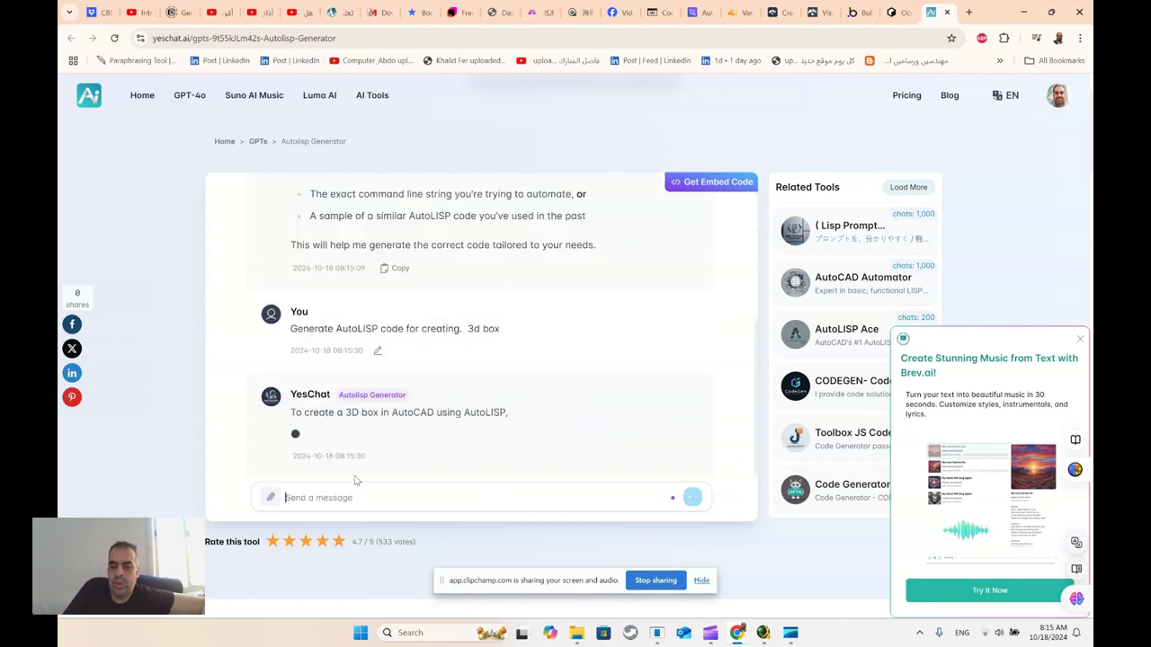
pyautogui.scroll(-2, 465, 390)
pyautogui.scroll(1, 277, 312)
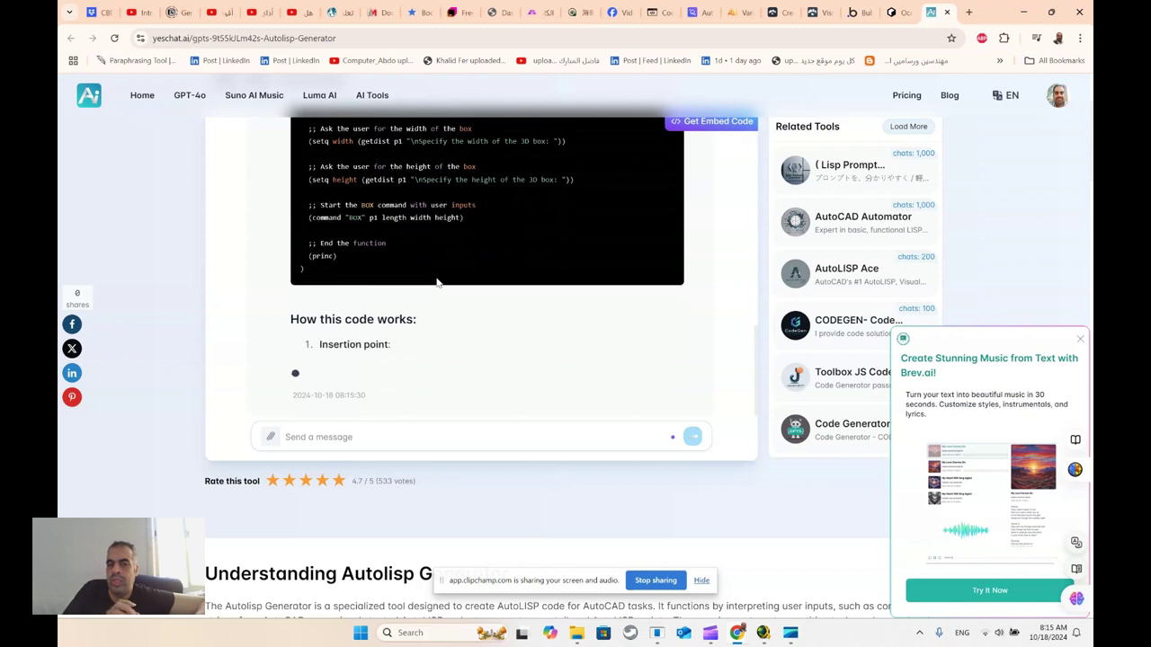
pyautogui.scroll(2, 168, 334)
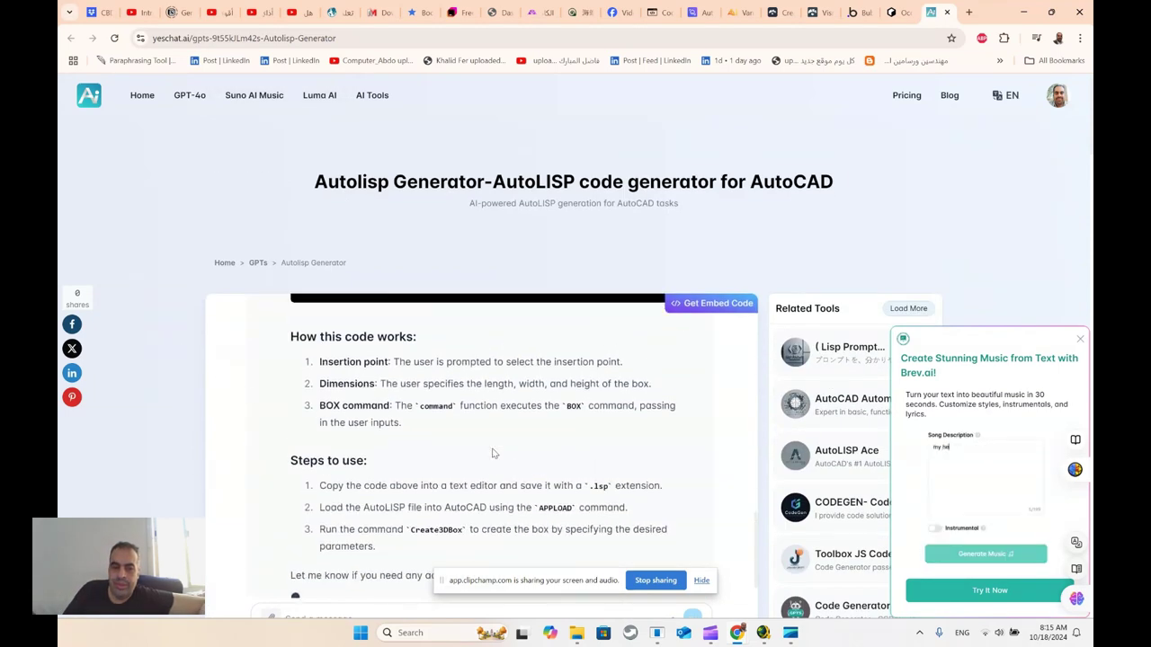
pyautogui.scroll(2, 492, 449)
pyautogui.scroll(2, 490, 443)
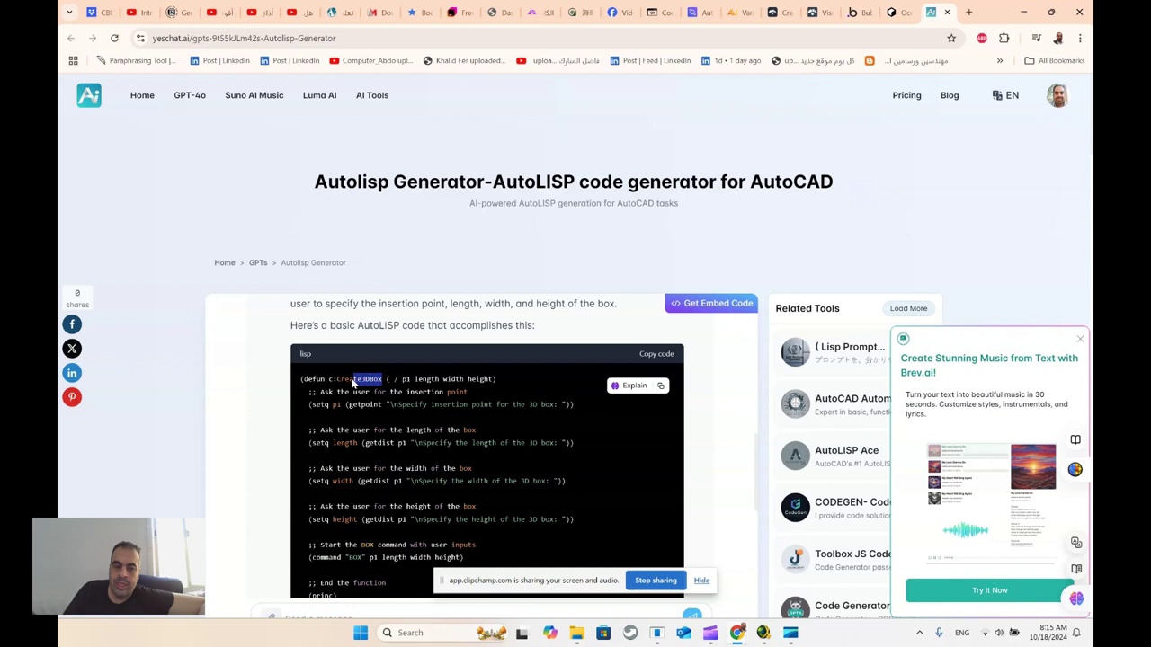
pyautogui.moveTo(382, 379); pyautogui.dragTo(337, 380)
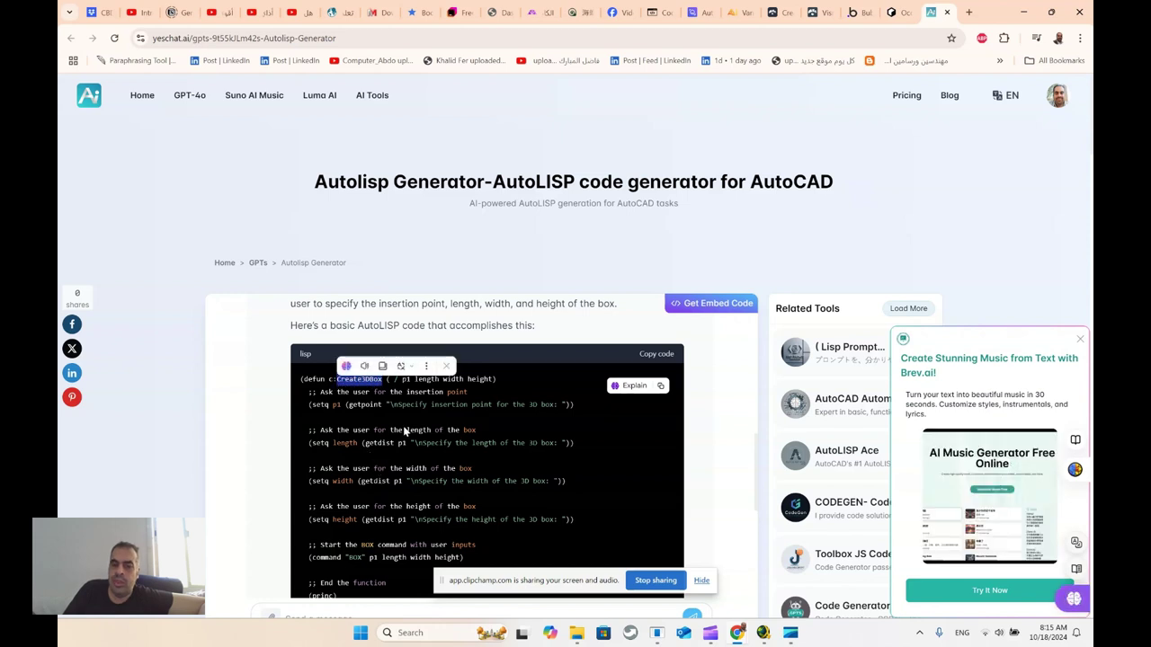
pyautogui.click(402, 378)
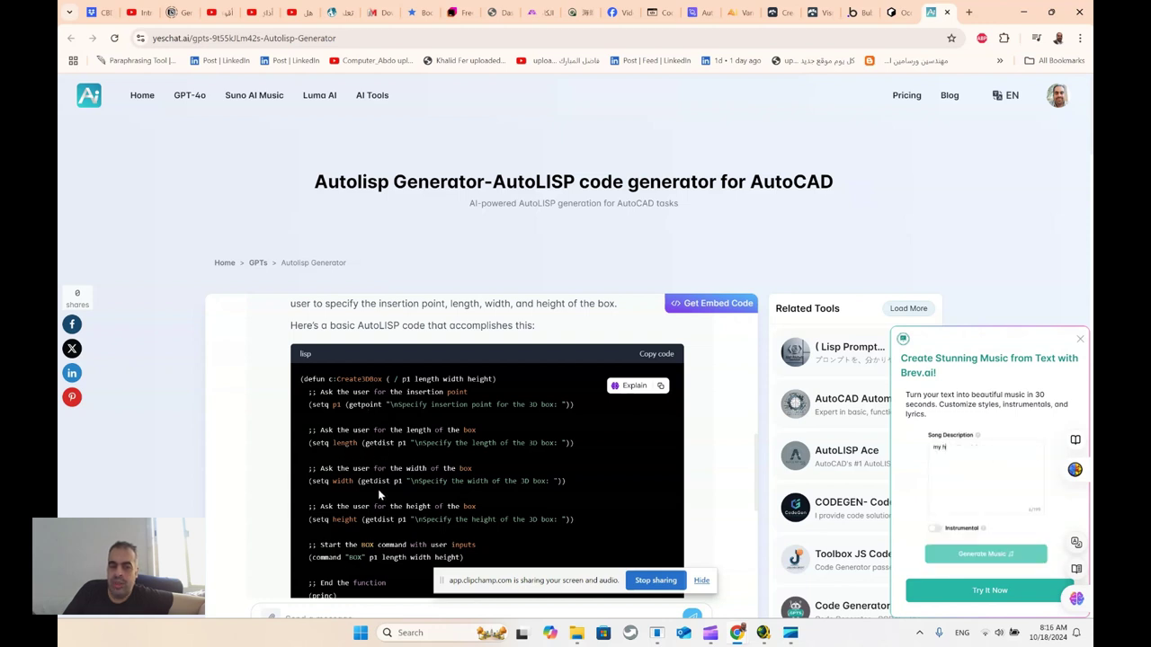
pyautogui.scroll(-2, 365, 538)
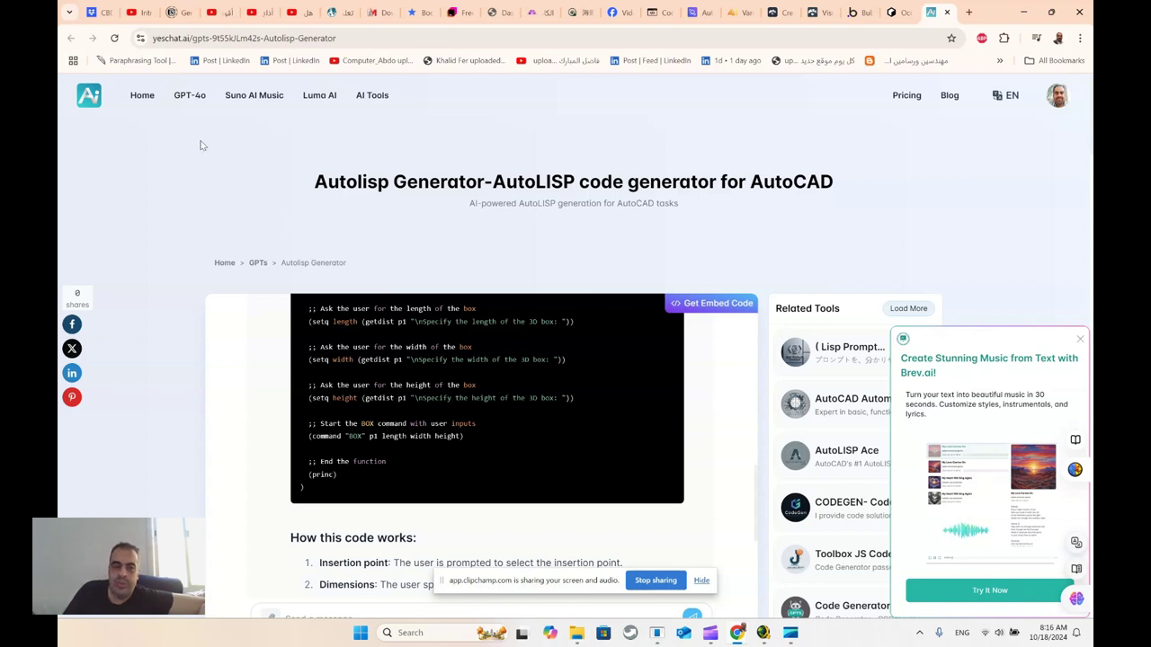
pyautogui.scroll(-5, 413, 369)
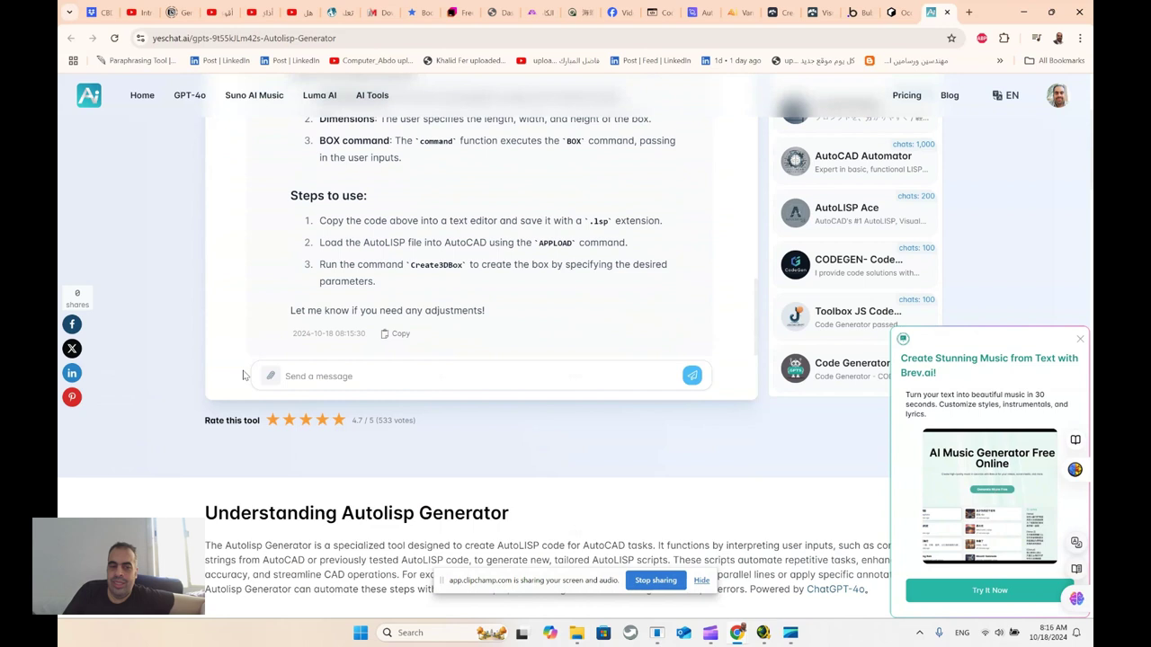
# - Ask the generator to add purging unused objects and saving the drawing to the code
pyautogui.click(338, 381)
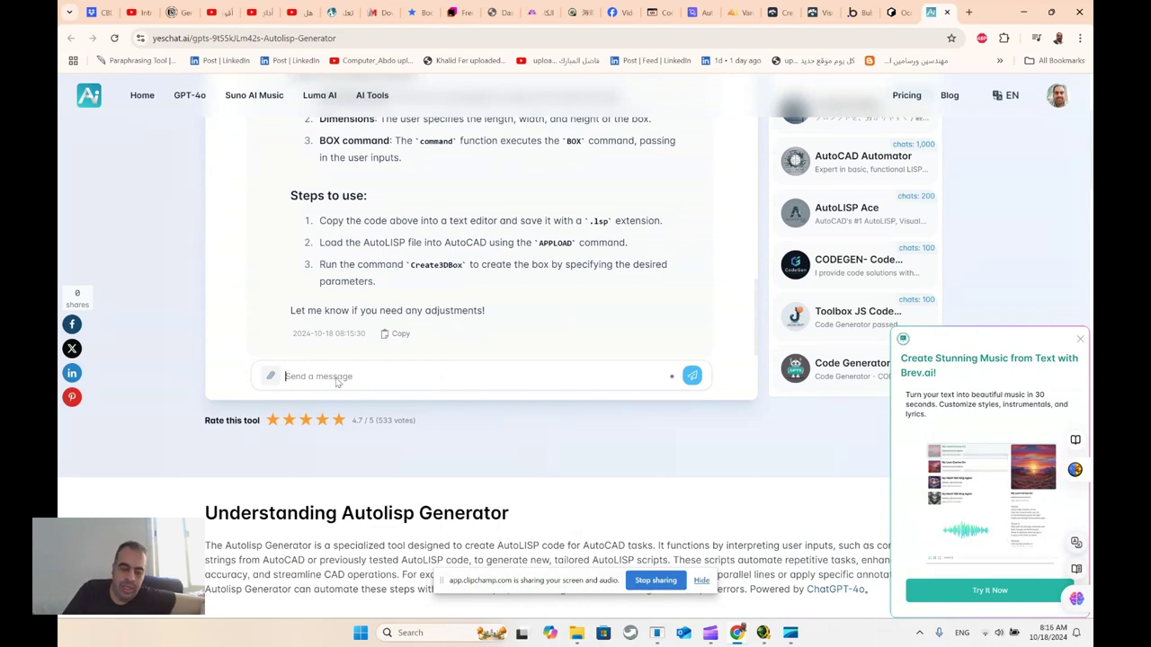
pyautogui.write('mak')
pyautogui.write('on')
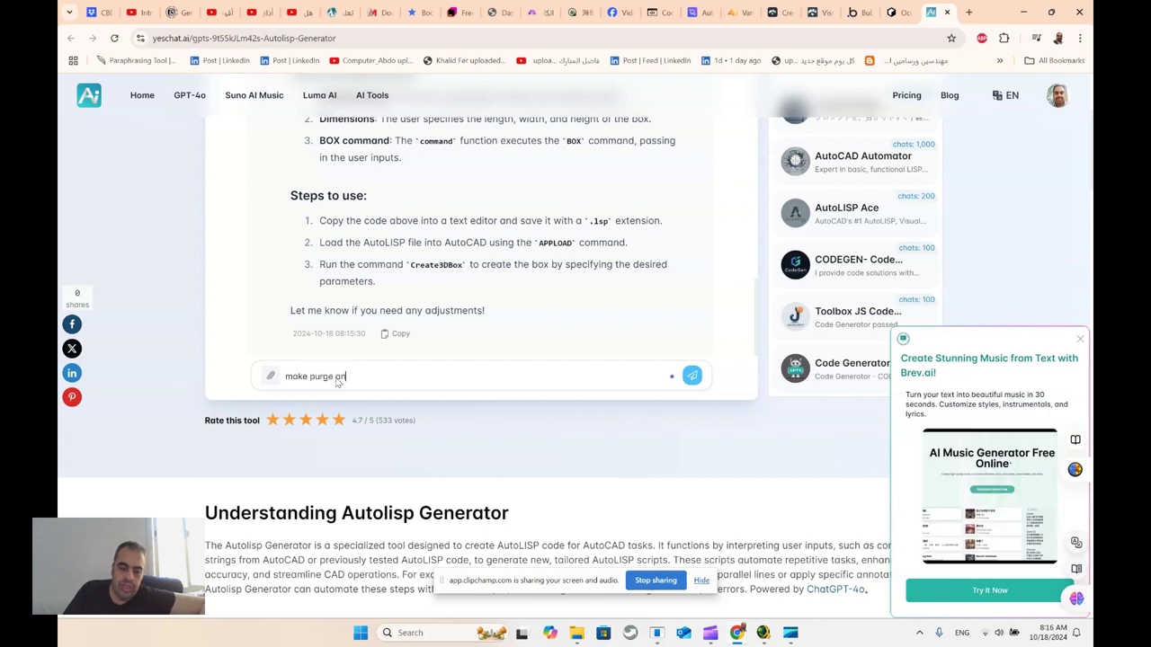
pyautogui.write('ve')
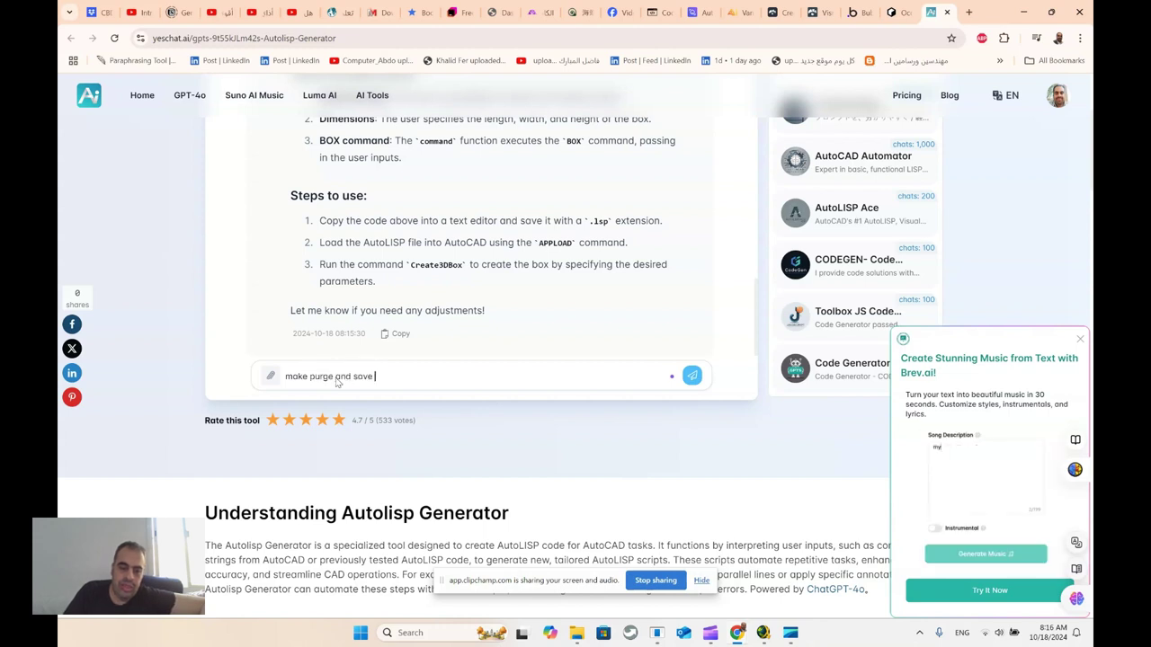
pyautogui.press('Return')
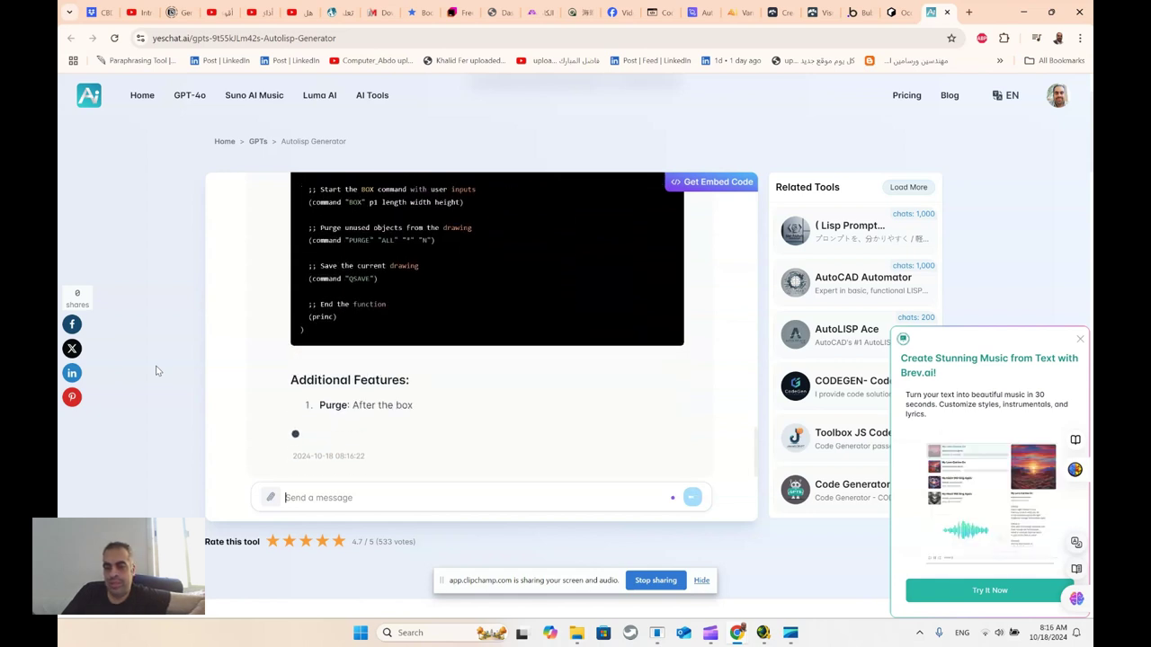
# - Review the revised 3D box code and highlight its QSAVE save-the-drawing lines
pyautogui.scroll(2, 153, 371)
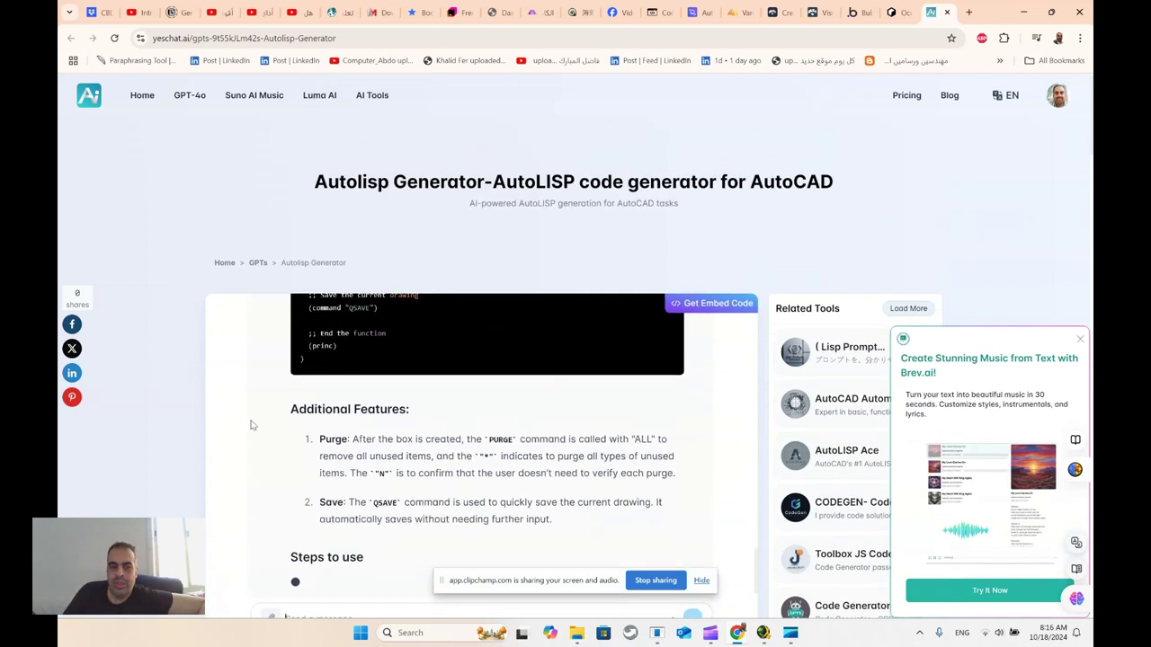
pyautogui.scroll(3, 411, 437)
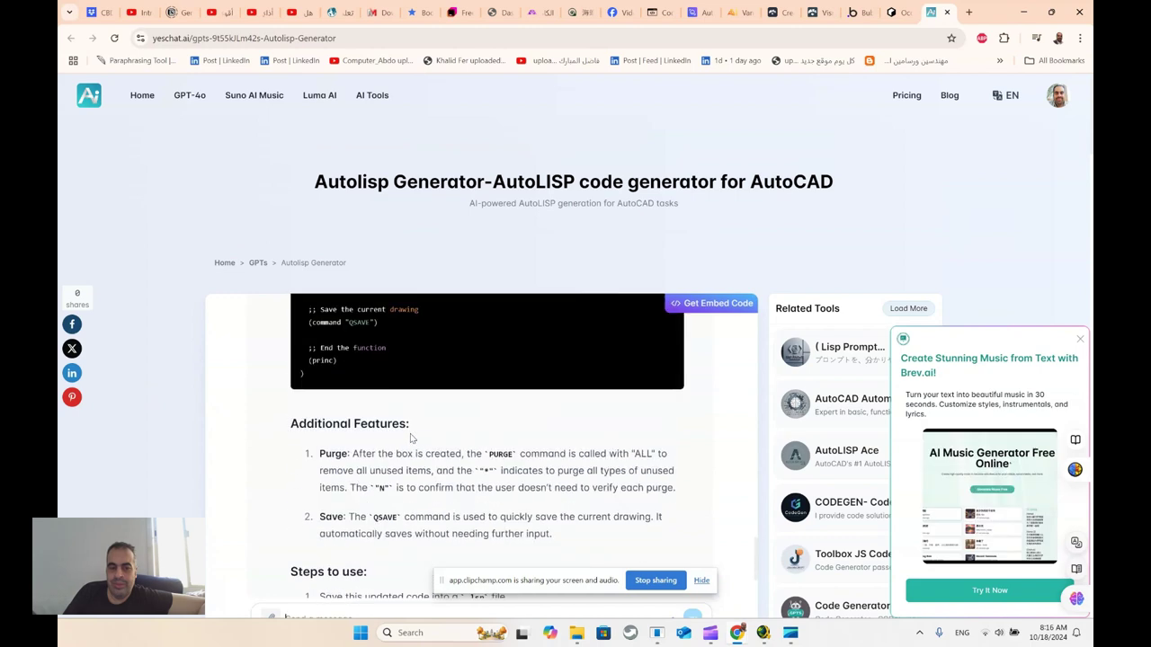
pyautogui.scroll(2, 387, 378)
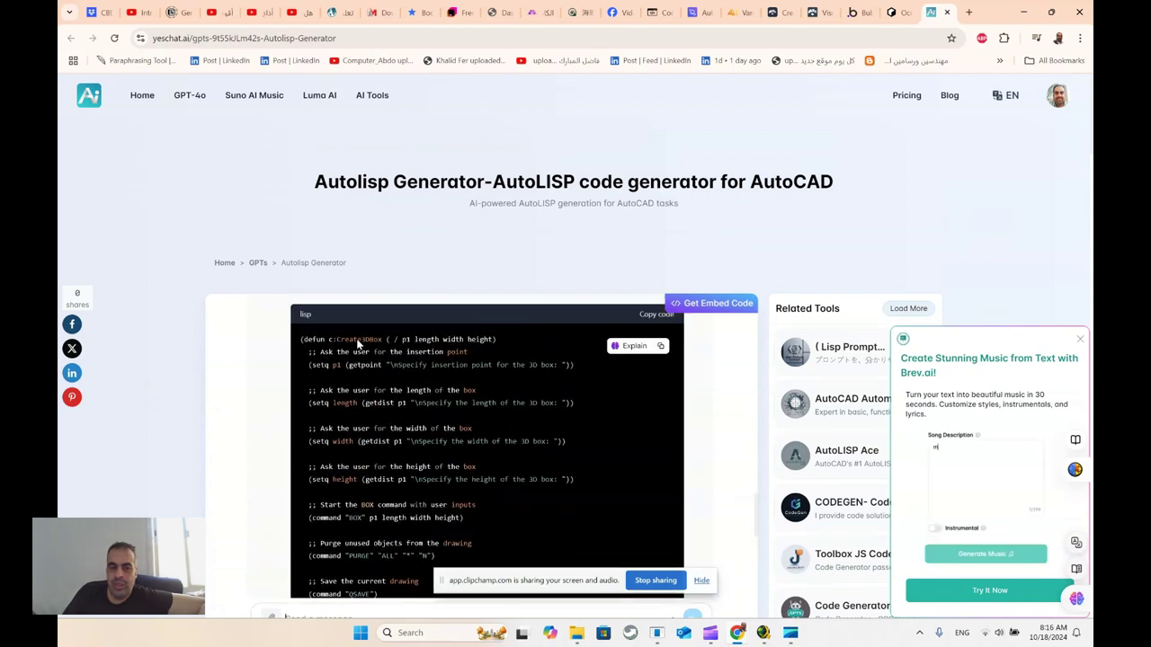
pyautogui.scroll(-5, 416, 404)
pyautogui.scroll(-3, 386, 378)
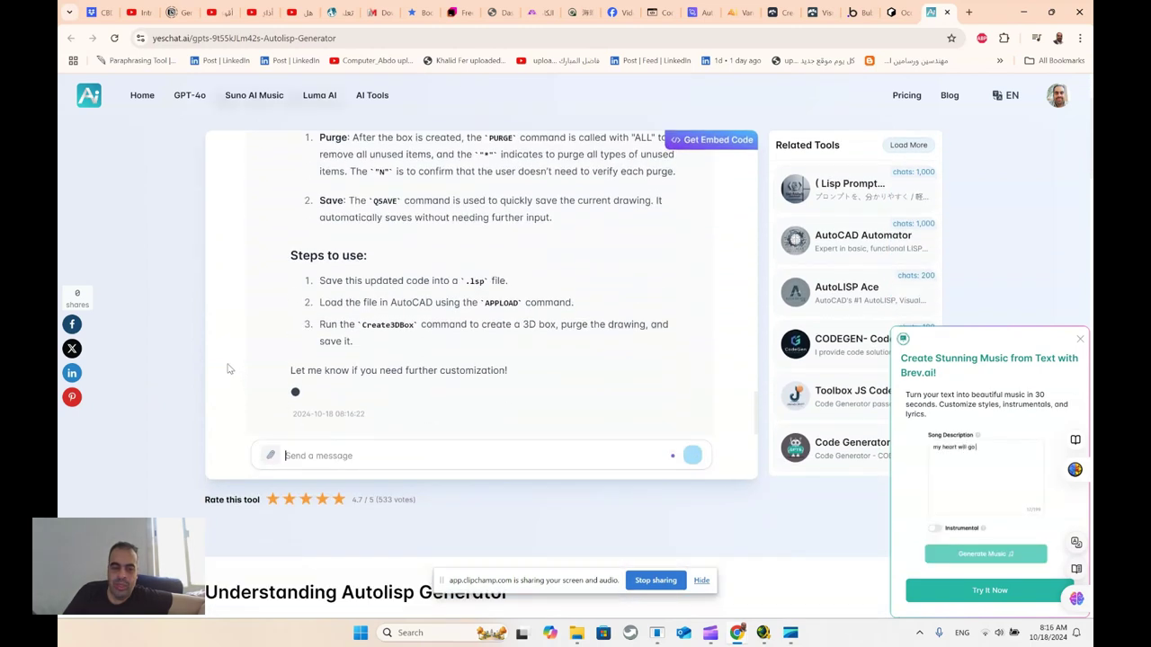
pyautogui.scroll(-2, 297, 415)
pyautogui.scroll(1, 188, 389)
pyautogui.scroll(2, 358, 413)
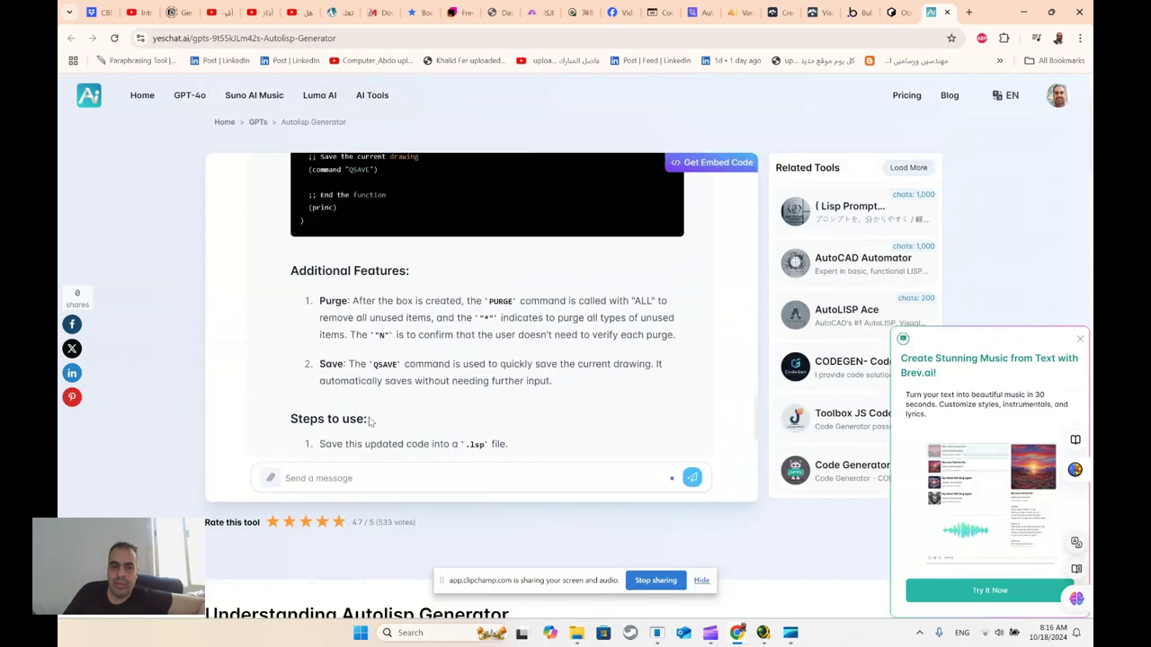
pyautogui.scroll(2, 358, 414)
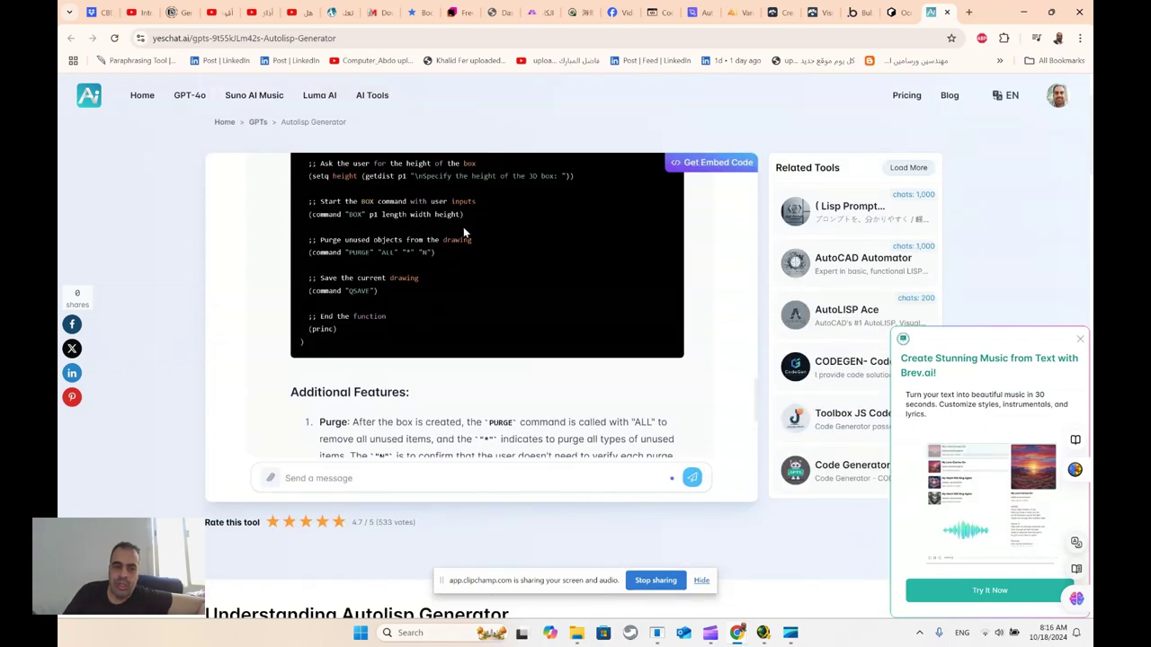
pyautogui.moveTo(492, 239); pyautogui.dragTo(506, 260)
pyautogui.click(488, 227)
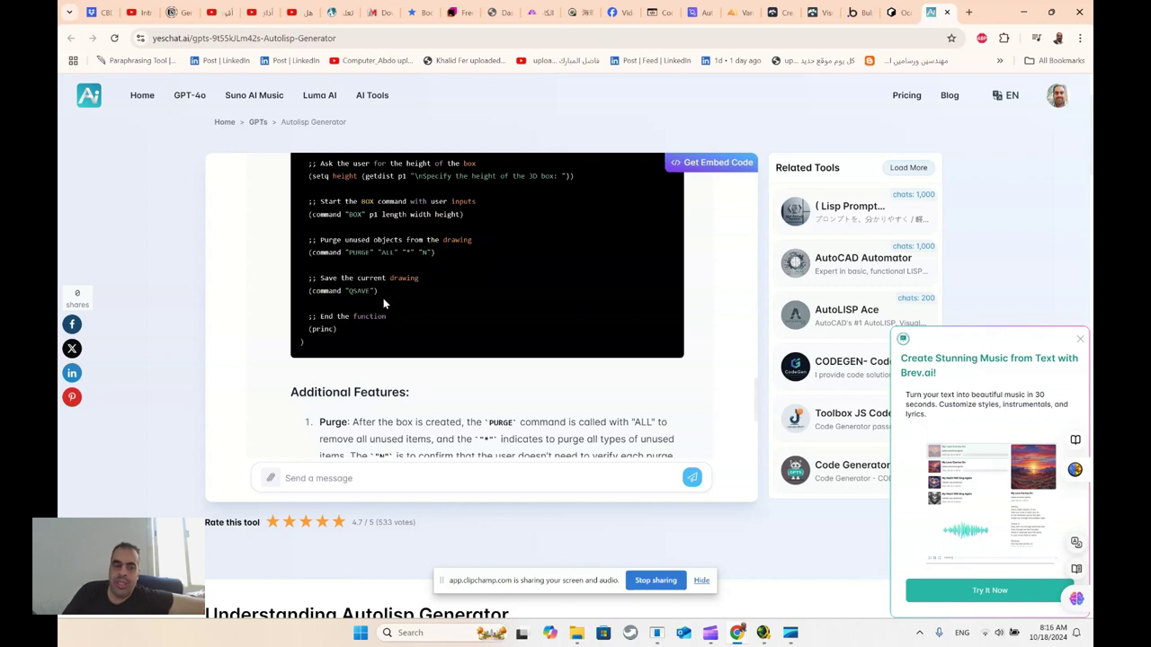
pyautogui.moveTo(384, 304); pyautogui.dragTo(433, 269)
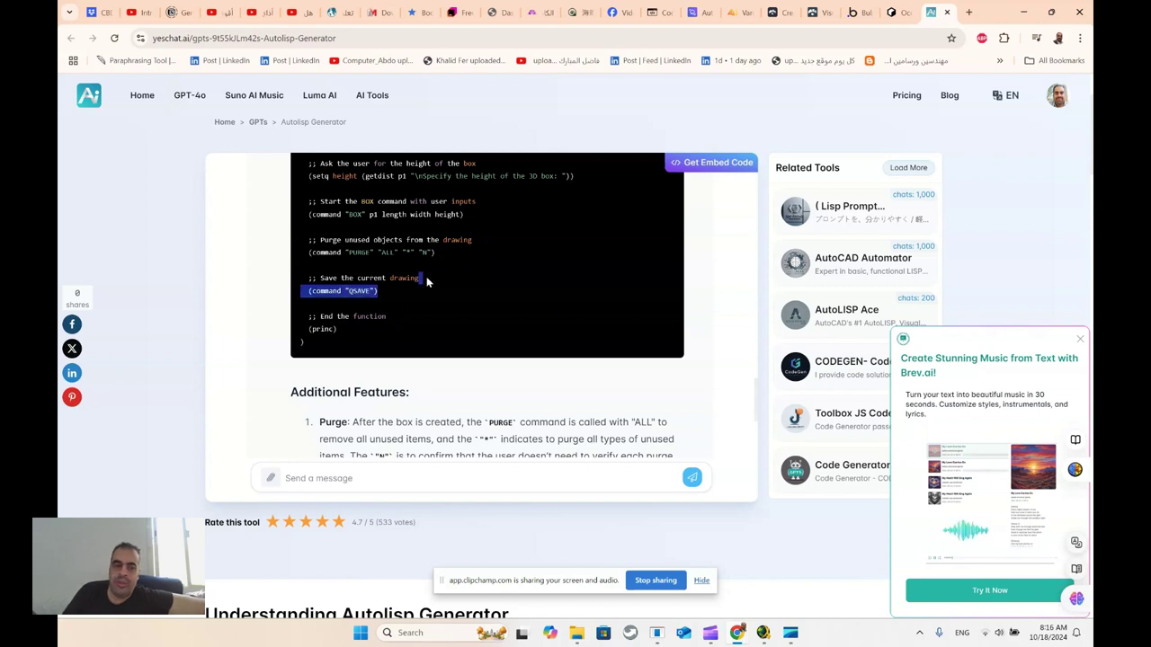
pyautogui.click(386, 353)
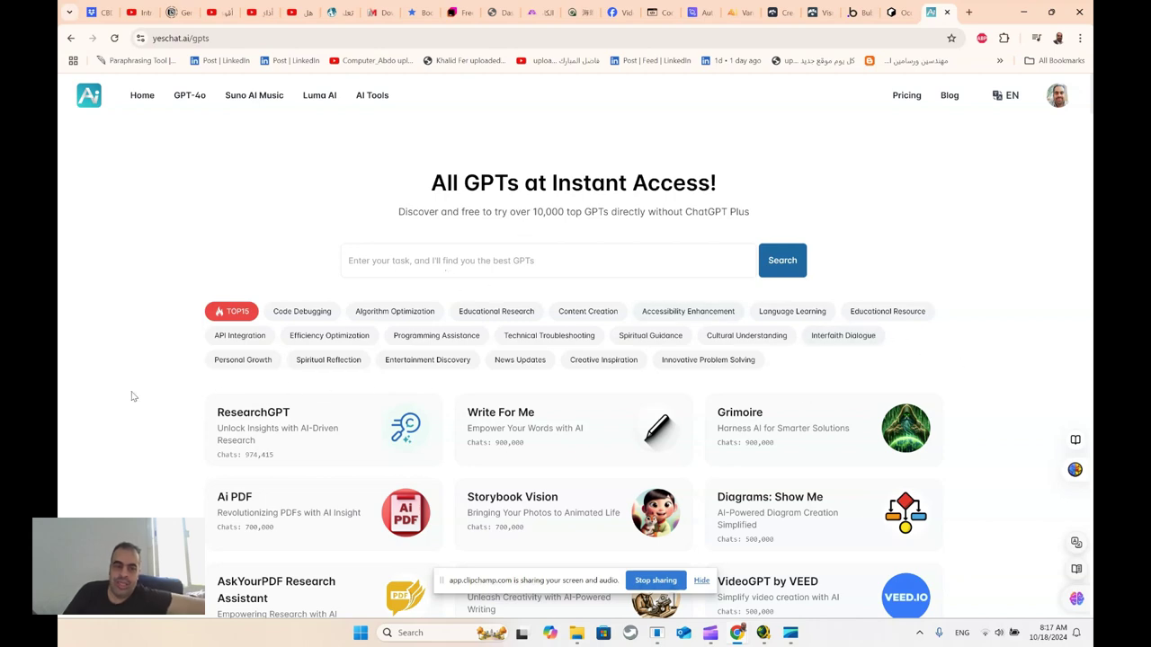
# - Filter the GPTs directory listings to the Language Learning category
pyautogui.scroll(-2, 134, 393)
pyautogui.scroll(-2, 144, 401)
pyautogui.scroll(2, 142, 400)
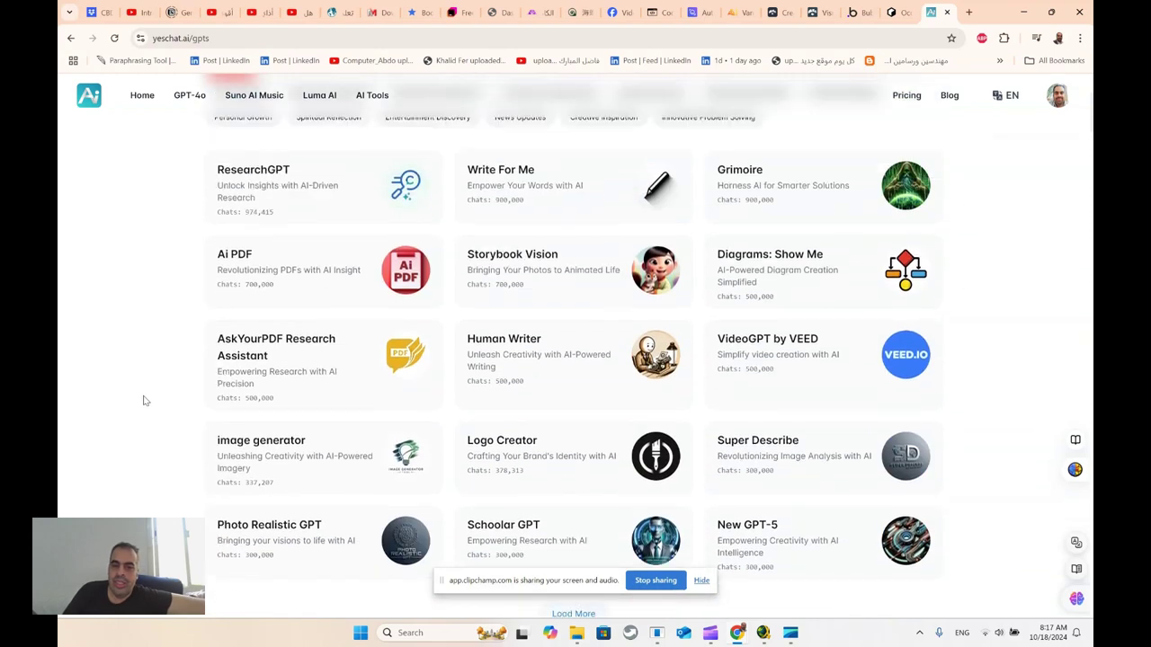
pyautogui.scroll(-2, 142, 399)
pyautogui.scroll(3, 142, 399)
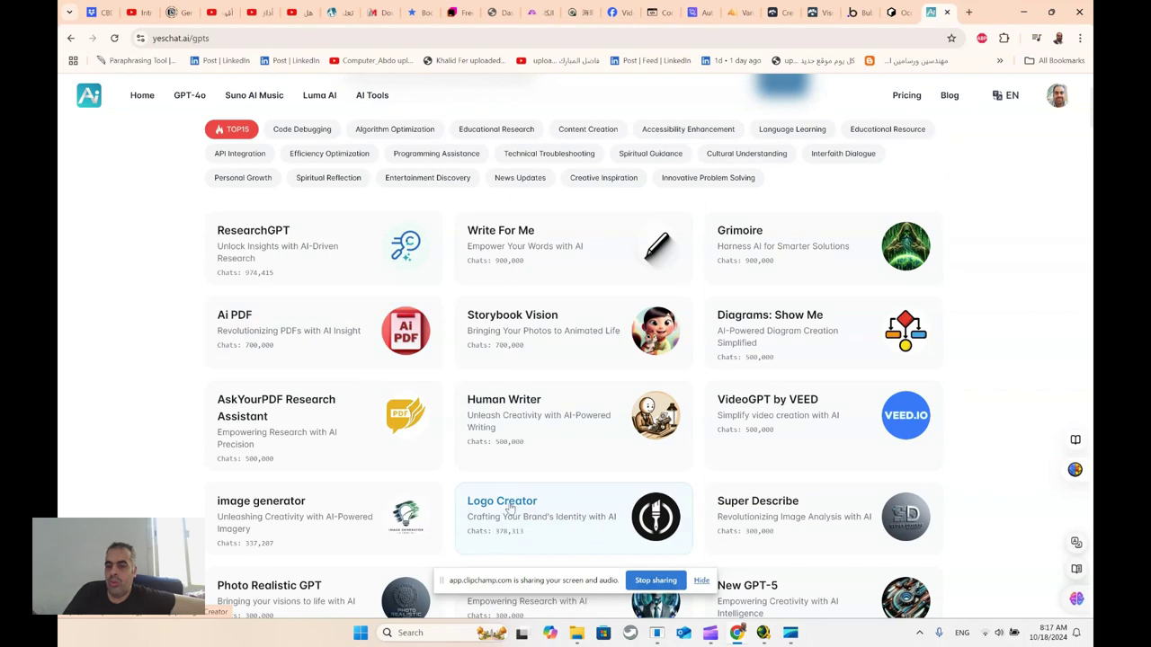
pyautogui.scroll(-3, 922, 457)
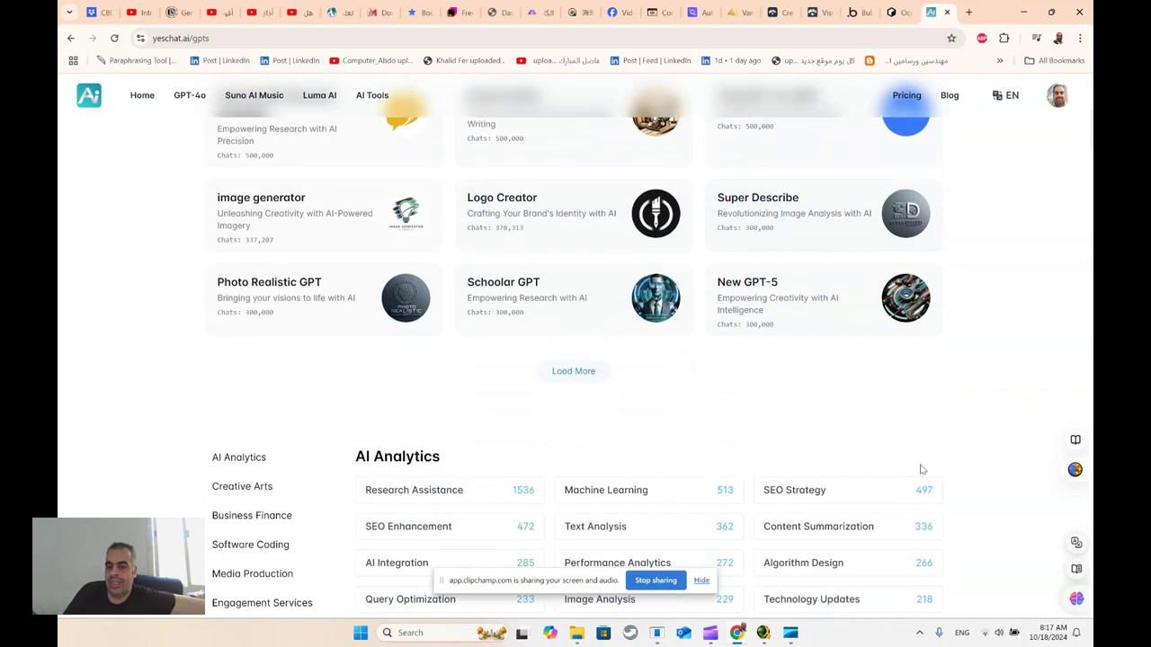
pyautogui.scroll(-3, 432, 406)
pyautogui.scroll(4, 384, 399)
pyautogui.scroll(4, 384, 399)
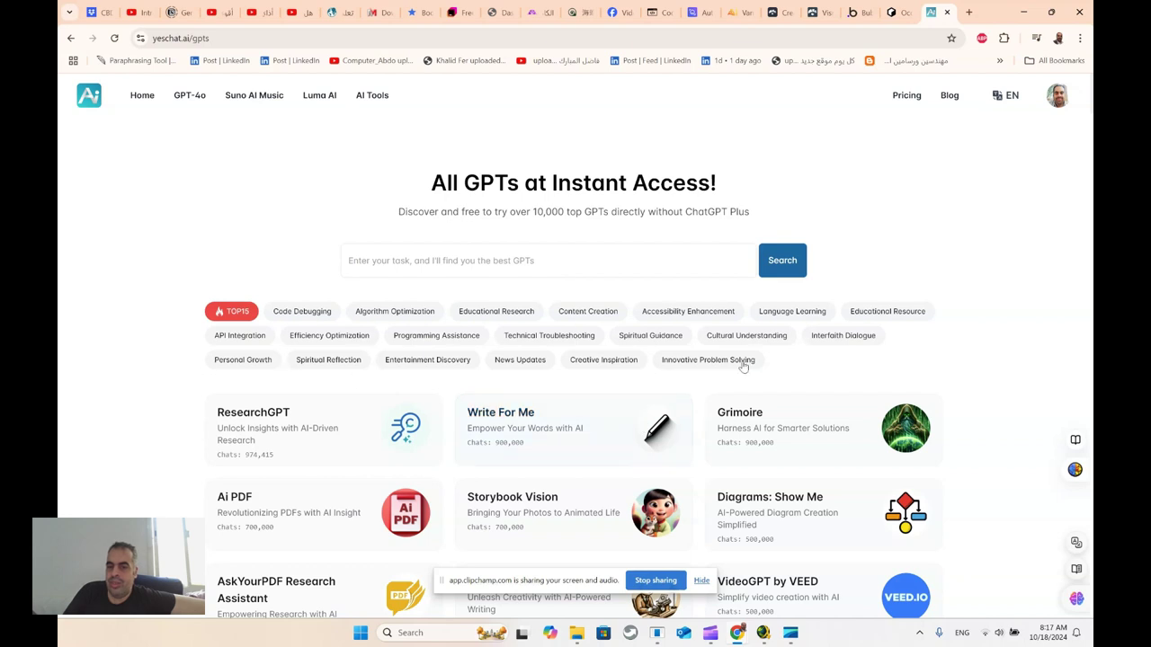
pyautogui.click(787, 313)
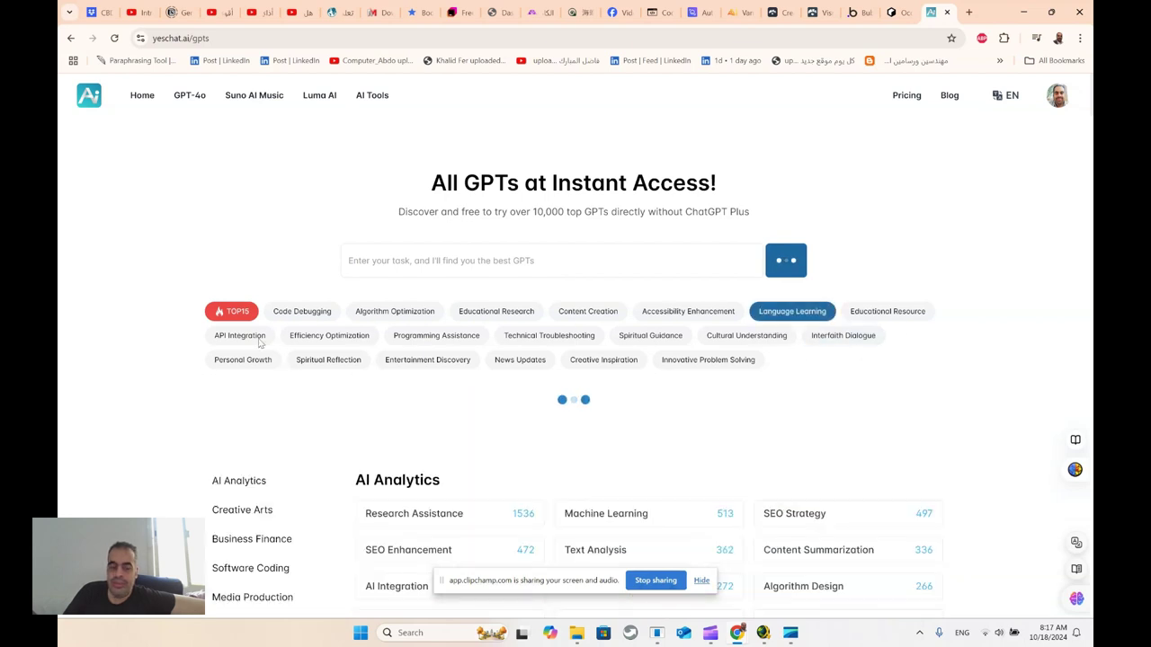
# - Browse Language Learning GPTs like Translate and Whisper Transcriber, then return to the Autolisp Generator
pyautogui.scroll(-2, 570, 356)
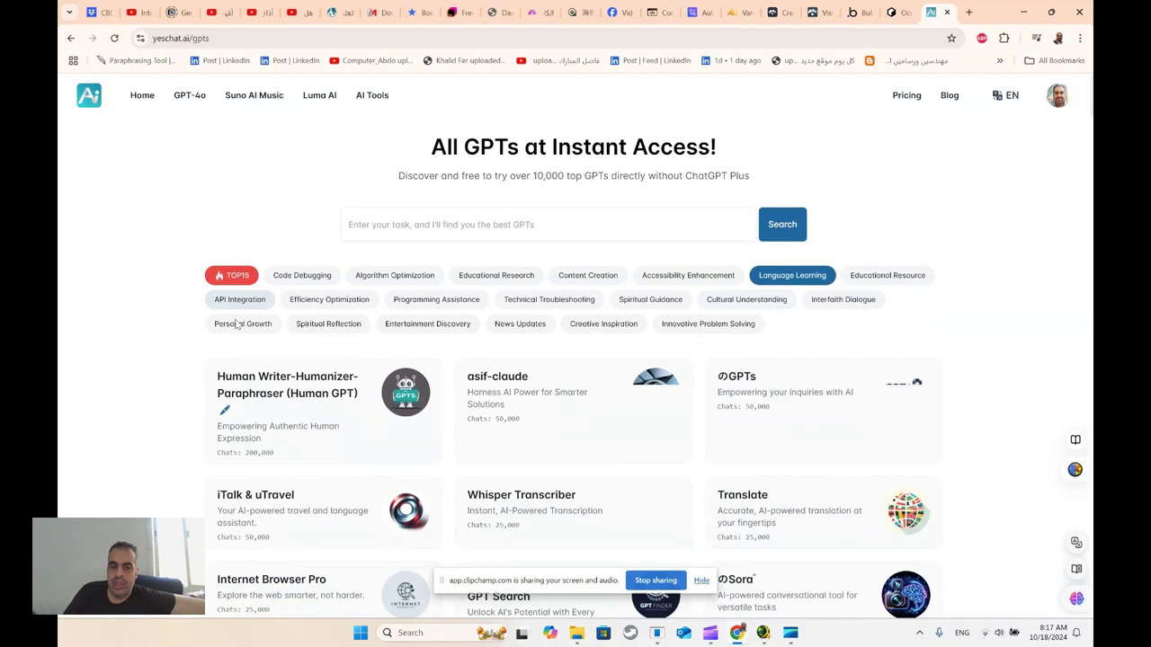
pyautogui.scroll(-3, 202, 432)
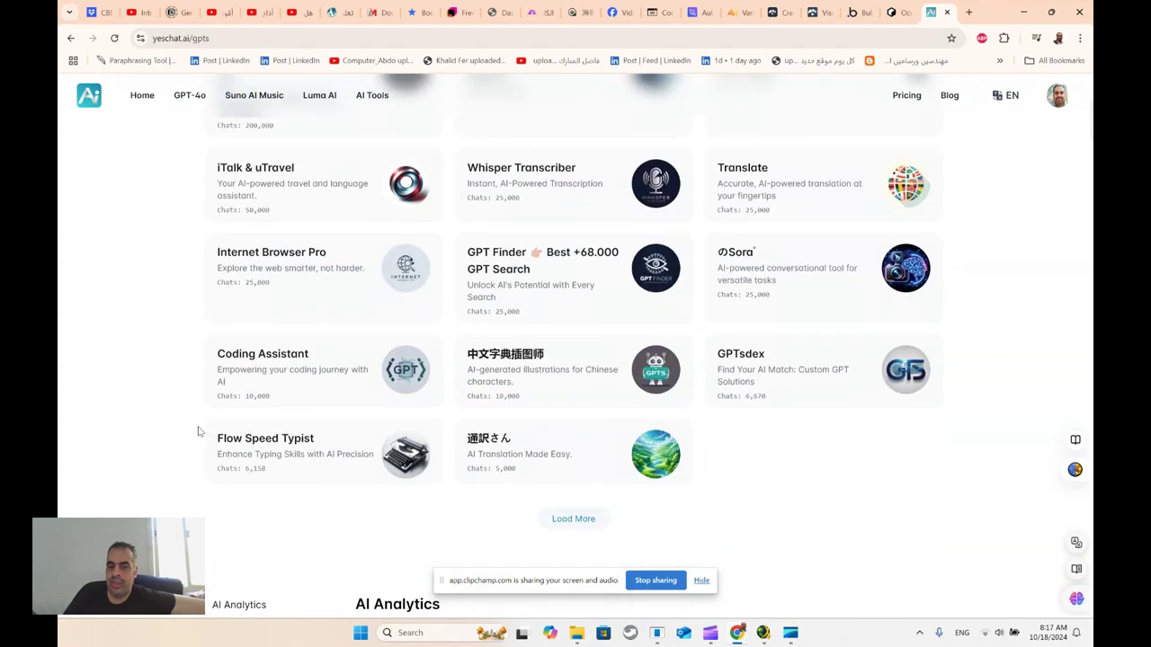
pyautogui.scroll(3, 202, 431)
pyautogui.scroll(1, 477, 449)
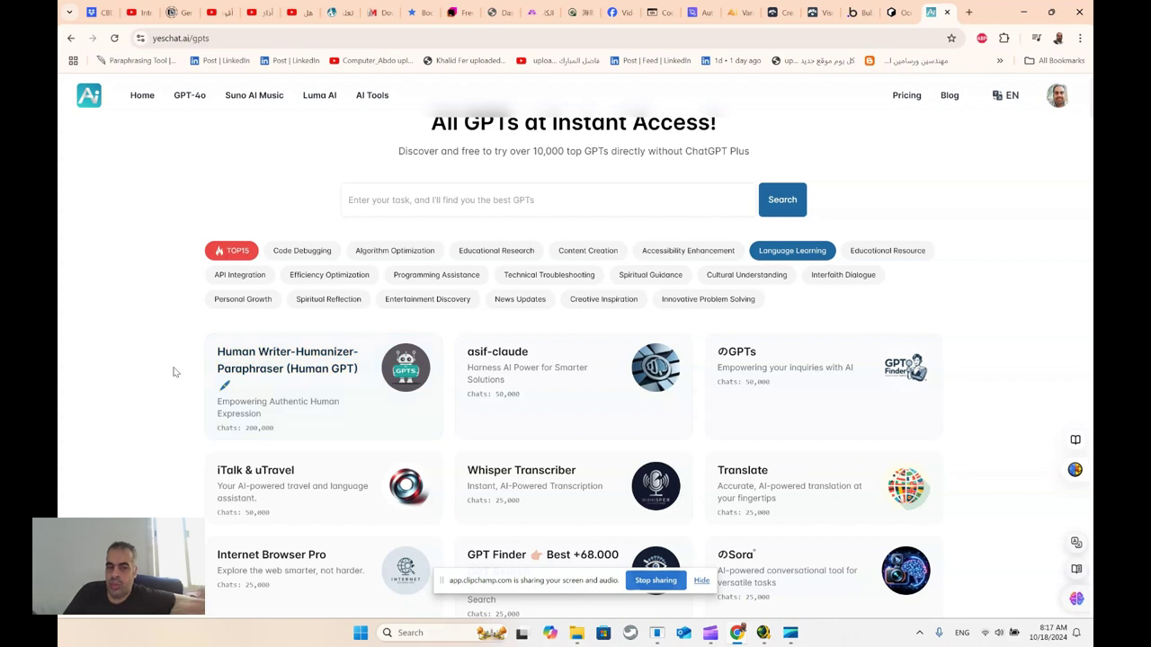
pyautogui.click(70, 39)
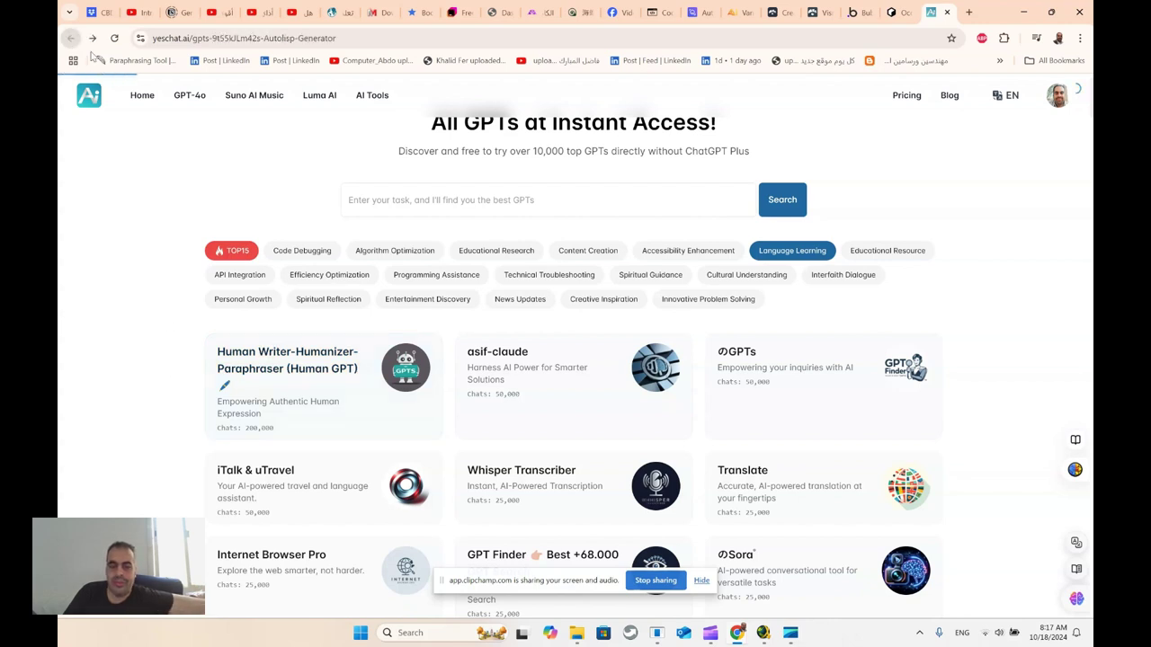